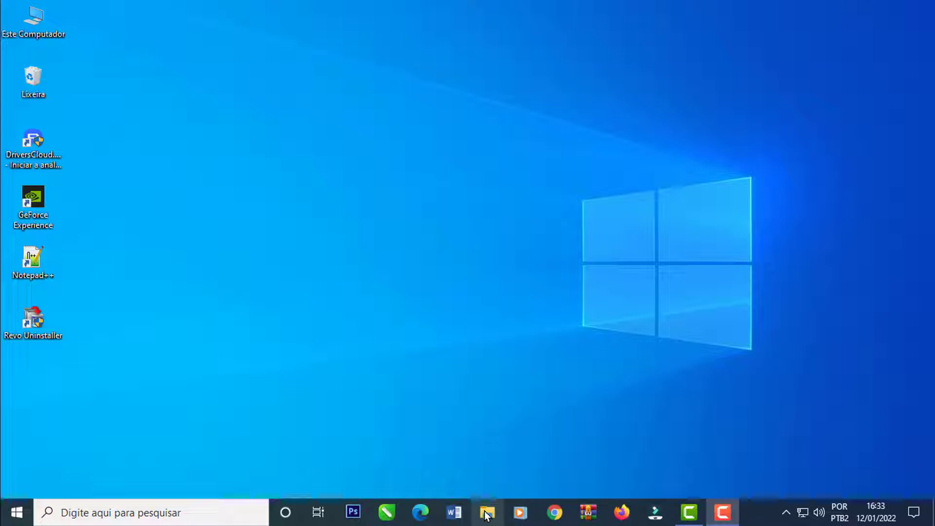
- Open File Explorer at Este Computador, and minimize and restore its window
left_click(487, 514)
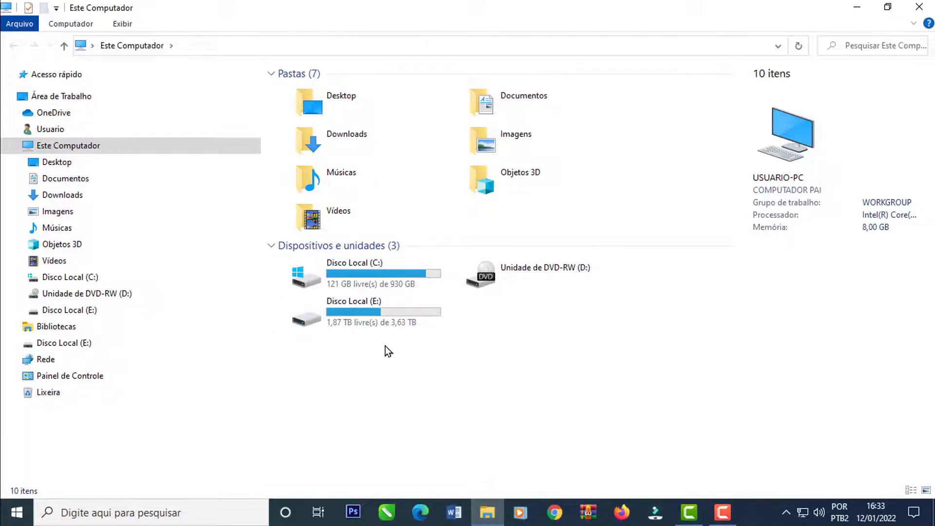
mouse_move(484, 519)
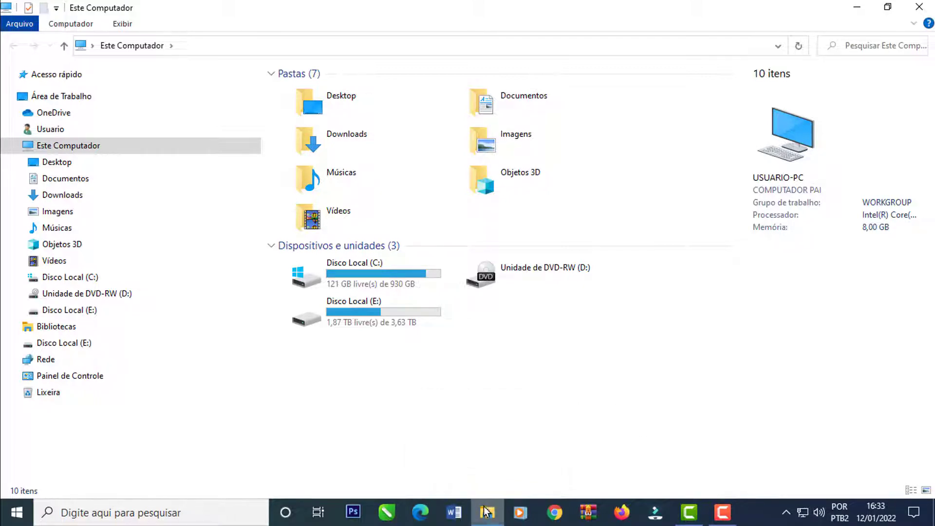
left_click(488, 517)
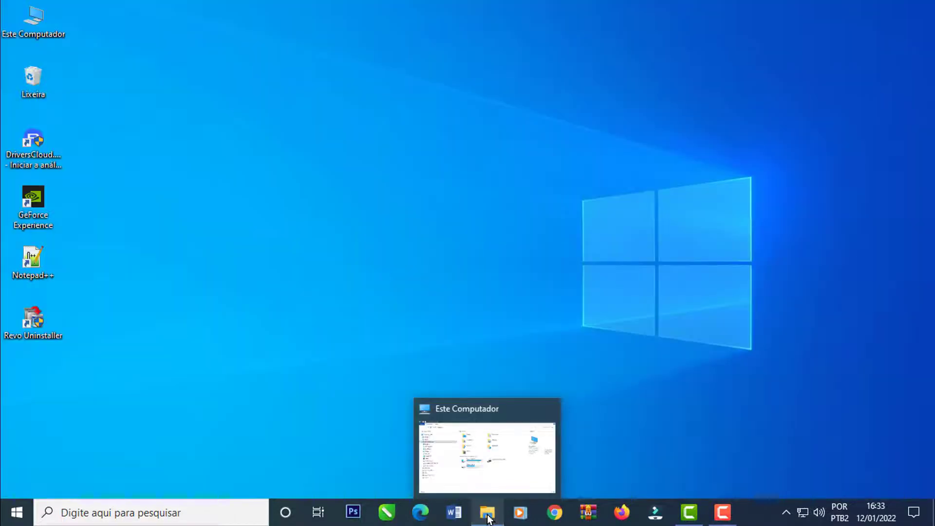
left_click(488, 518)
left_click(488, 517)
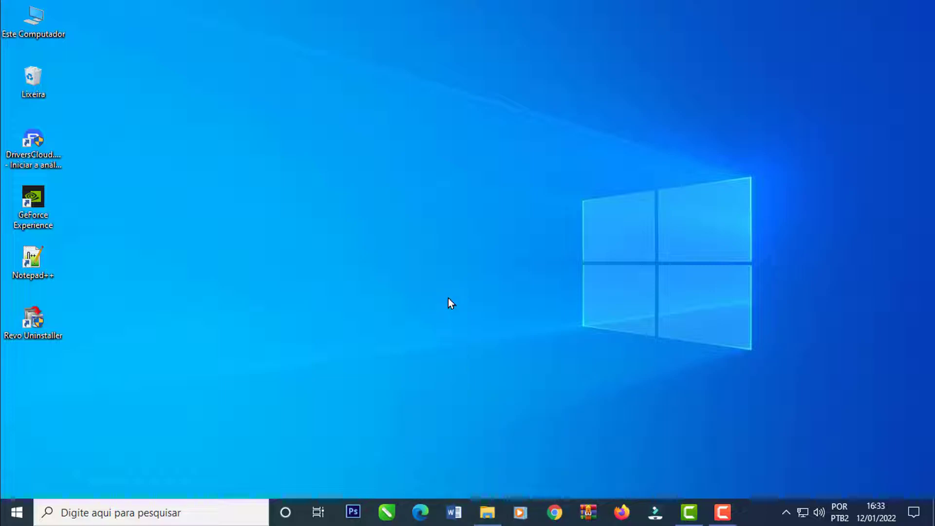
left_click(488, 515)
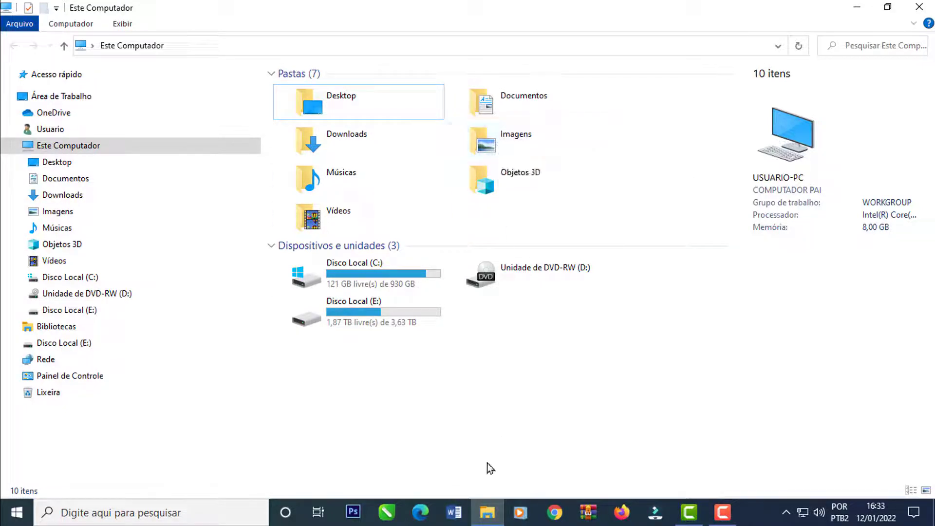
- Open a second File Explorer window from the current one and show the Downloads folder in it
mouse_move(489, 513)
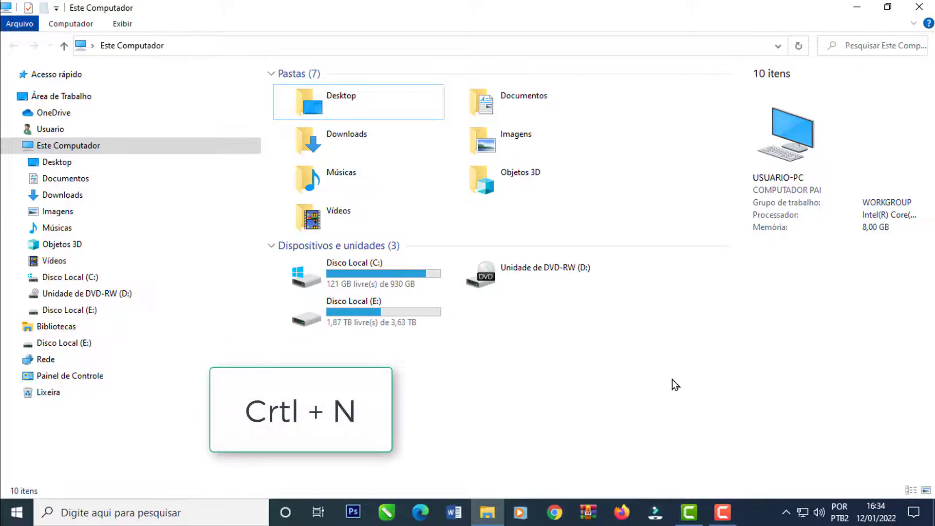
key("ctrl+n")
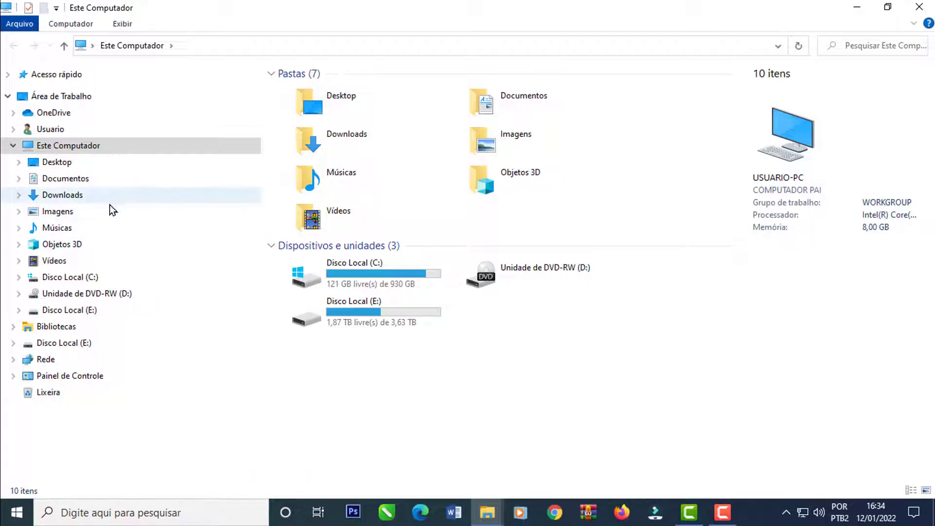
left_click(61, 195)
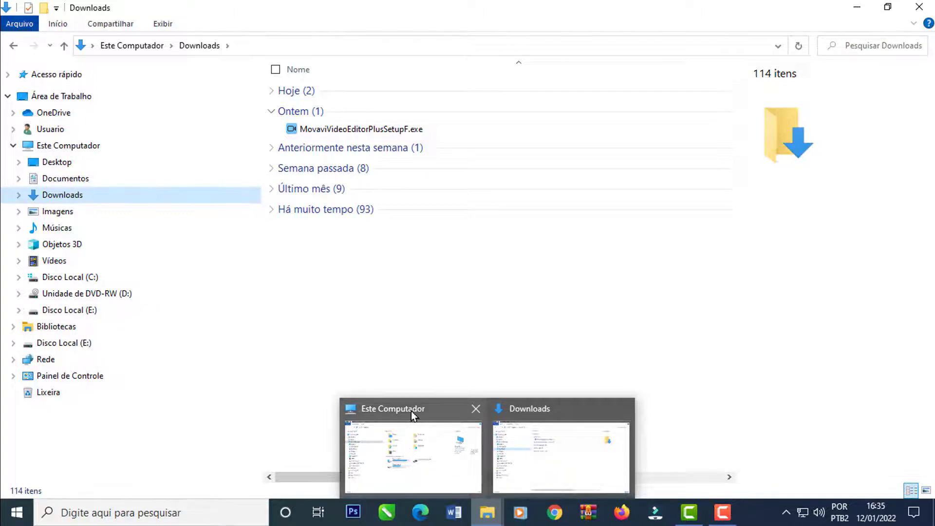
mouse_move(411, 410)
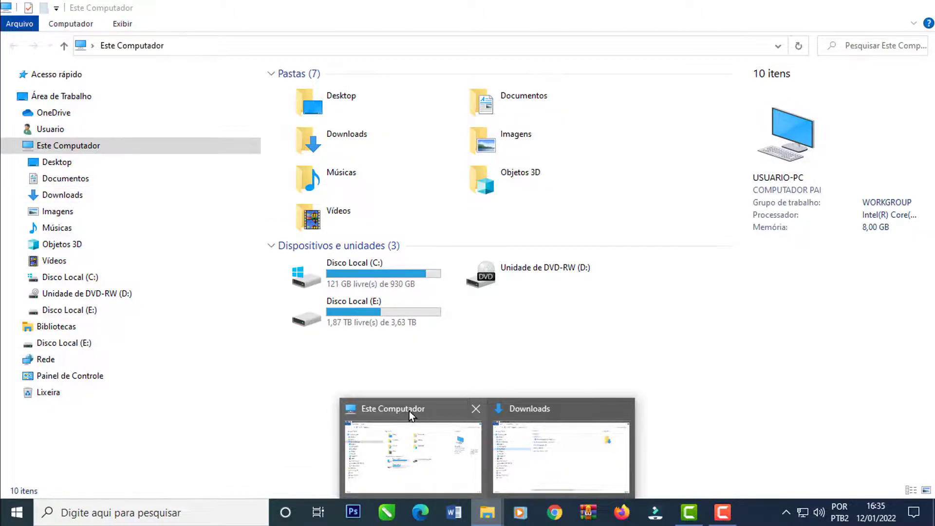
mouse_move(547, 408)
left_click(531, 409)
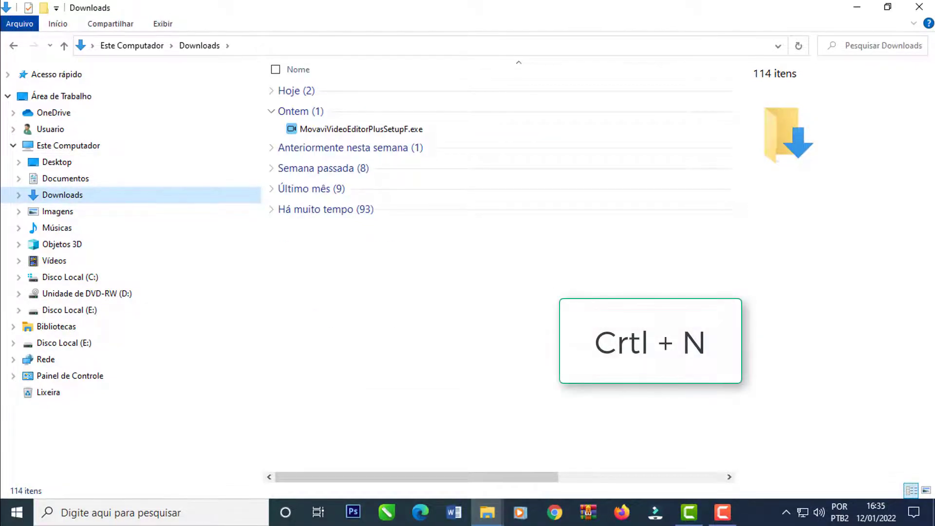
- Open a third File Explorer window from the Downloads window and show the OneDrive folder in it
key("ctrl+n")
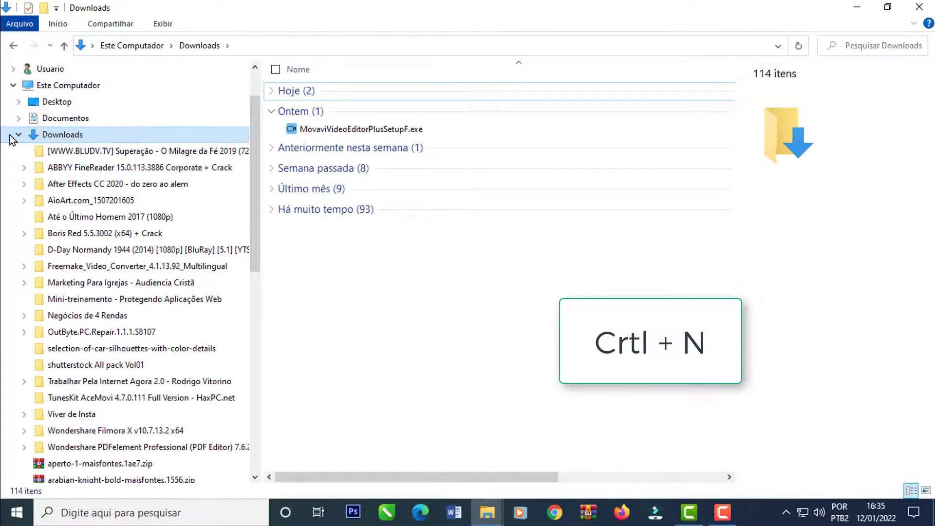
left_click(19, 136)
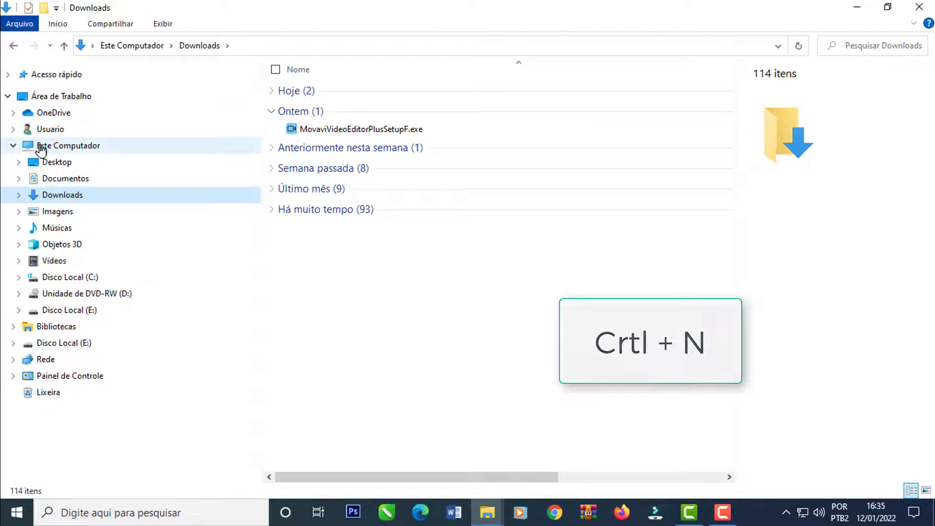
left_click(53, 116)
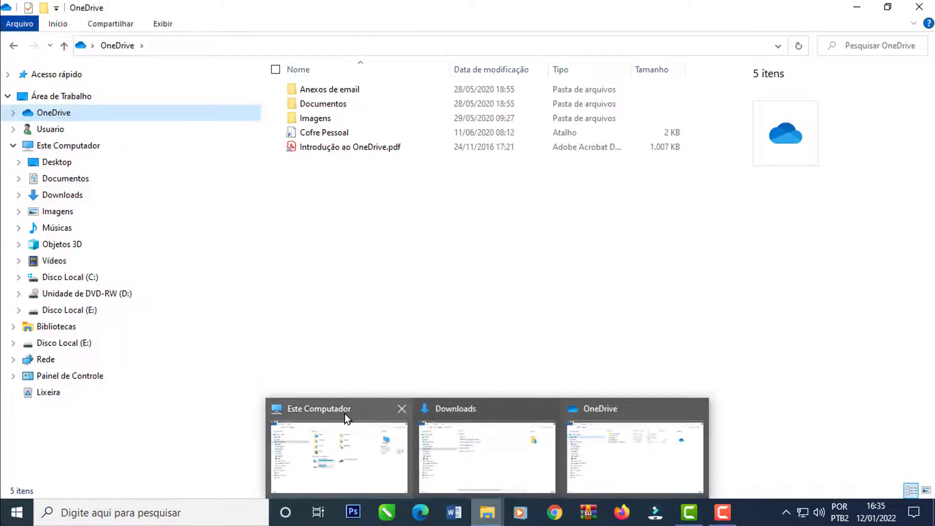
mouse_move(335, 411)
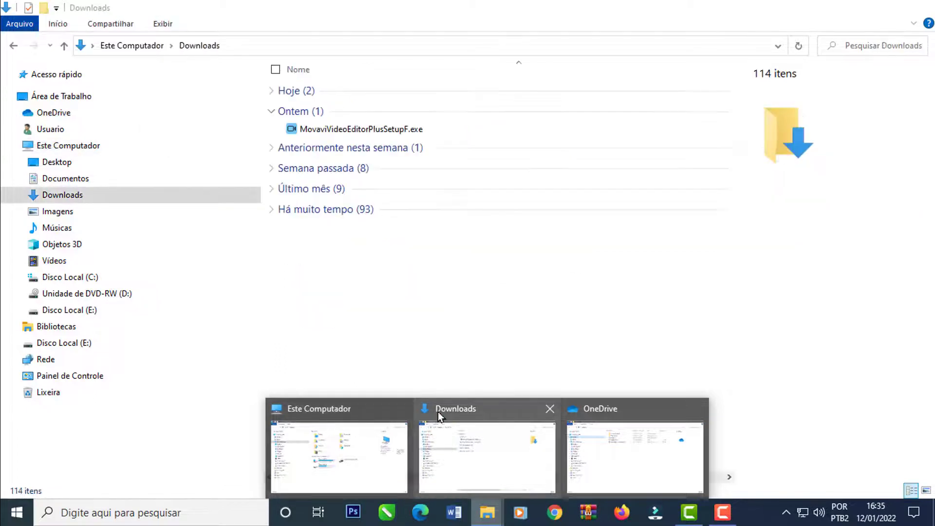
mouse_move(615, 408)
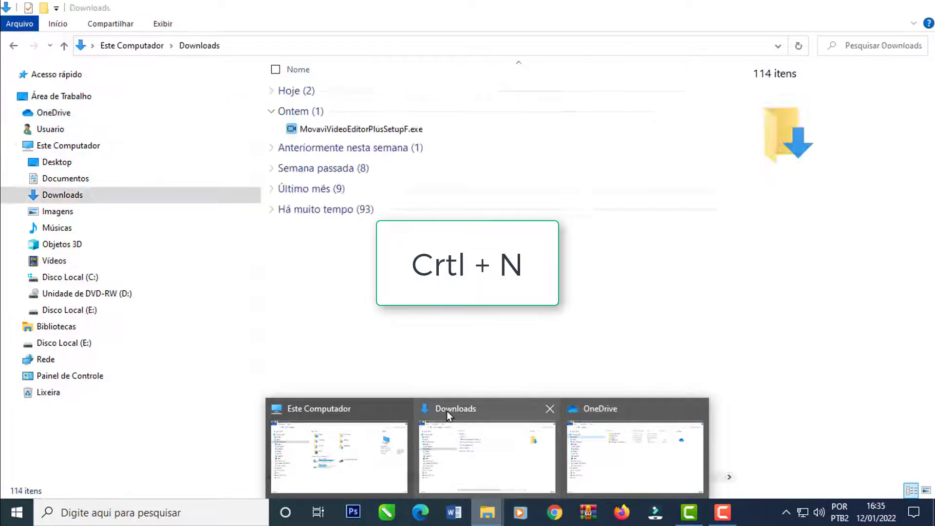
- Close the Este Computador, Downloads and OneDrive windows
left_click(362, 406)
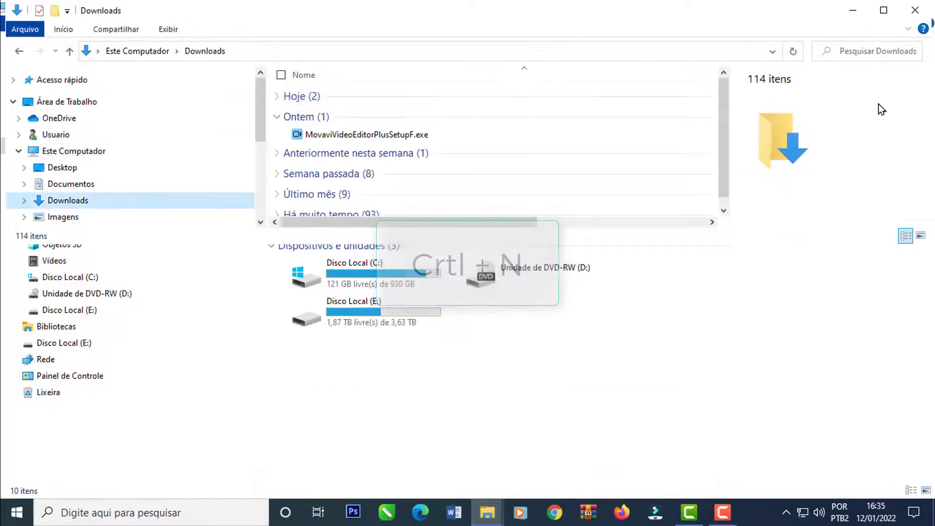
left_click(919, 8)
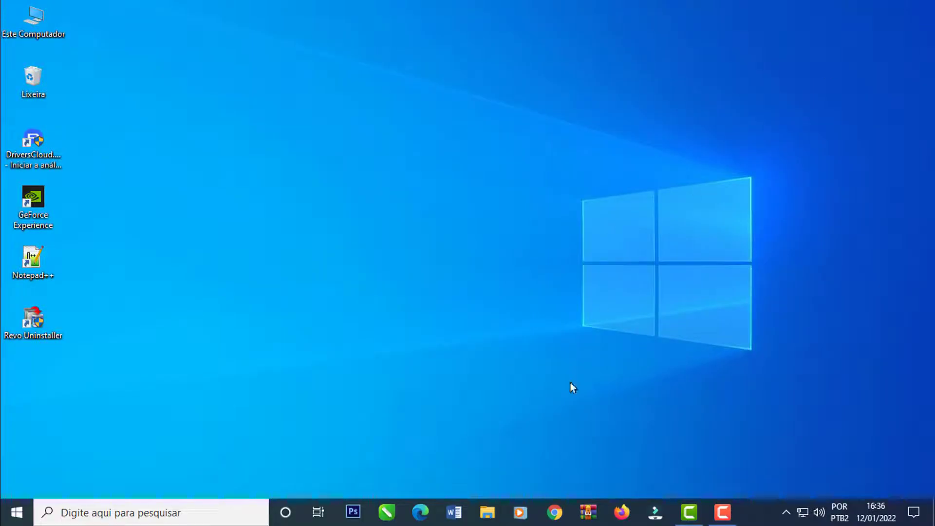
- Reopen File Explorer, launch a second window from its taskbar shortcut, and show the Downloads folder in that second window
left_click(489, 518)
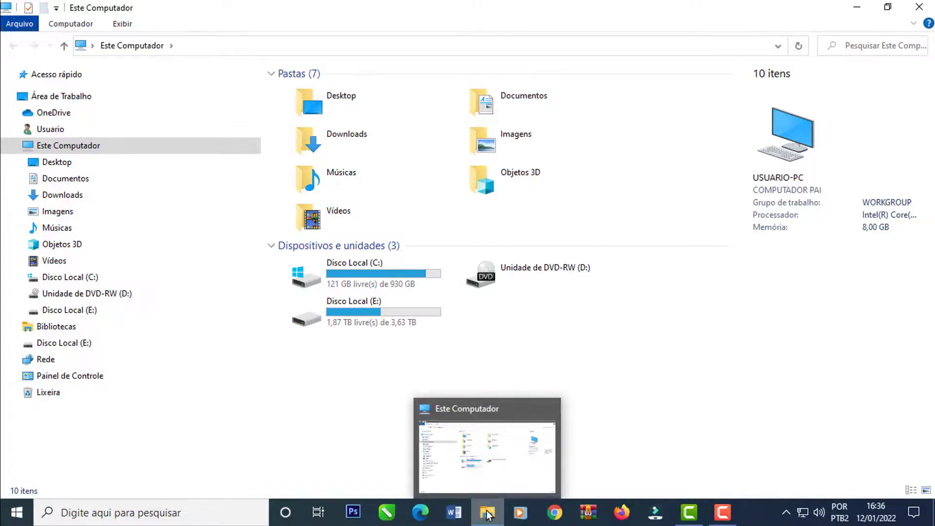
right_click(487, 516)
left_click(480, 441)
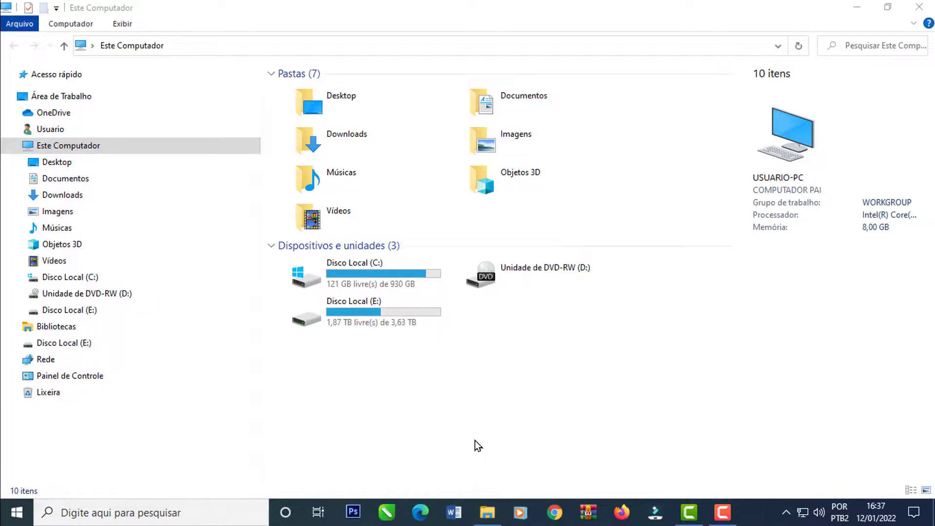
mouse_move(489, 506)
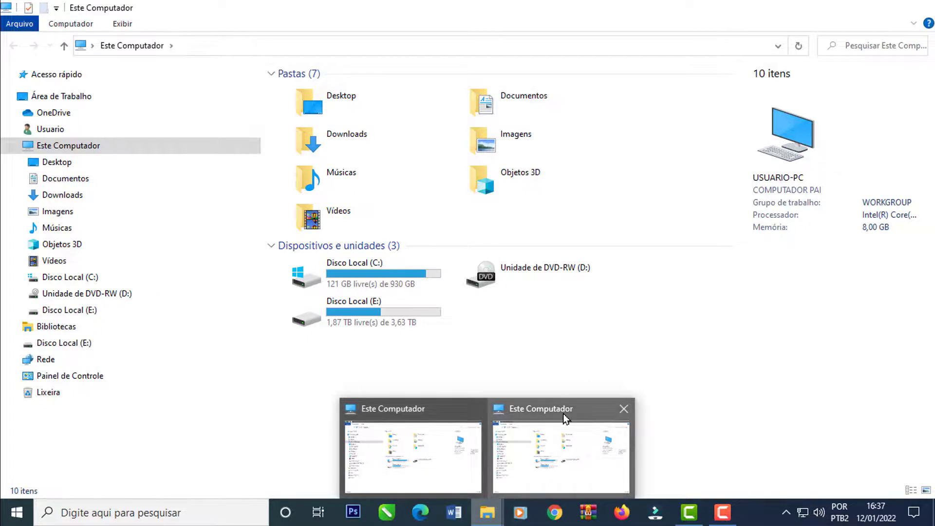
left_click(391, 402)
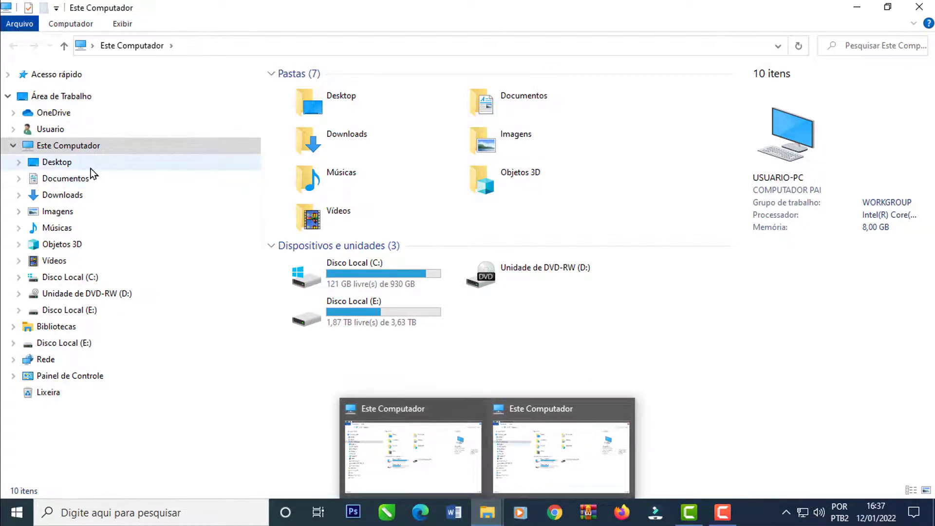
double_click(336, 138)
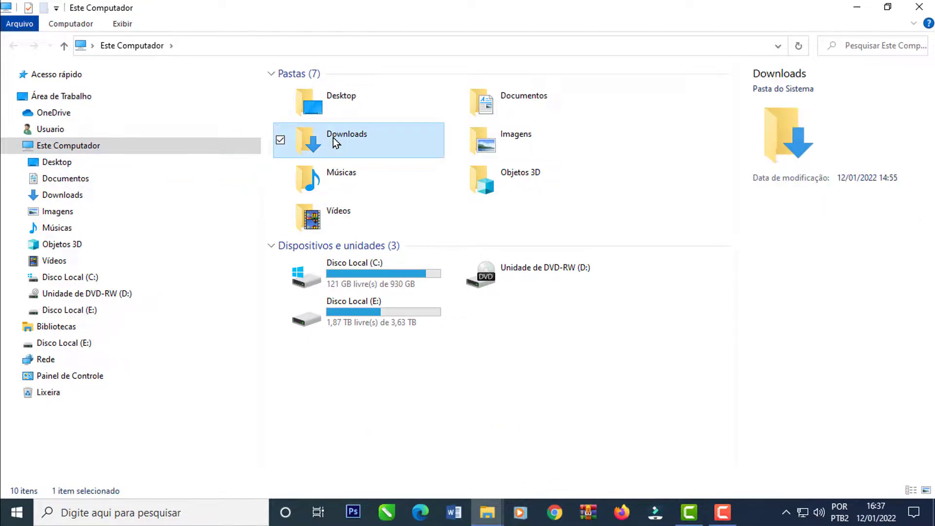
mouse_move(487, 512)
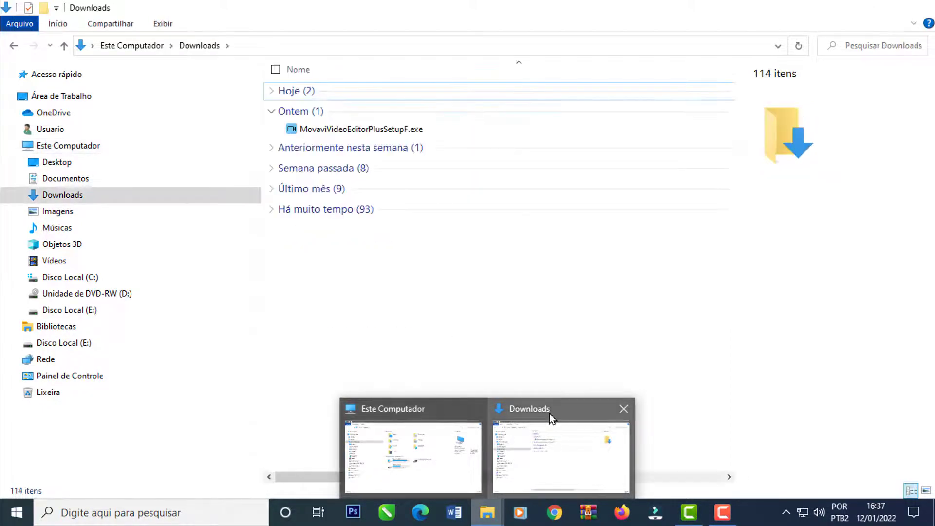
- Launch a third File Explorer window at Este Computador alongside the existing Este Computador and Downloads windows
left_click(488, 514)
right_click(488, 512)
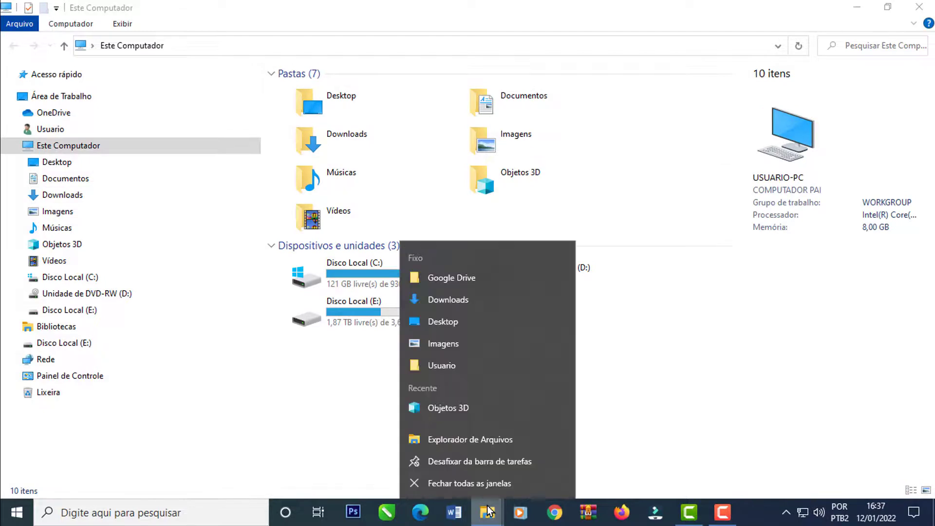
left_click(455, 439)
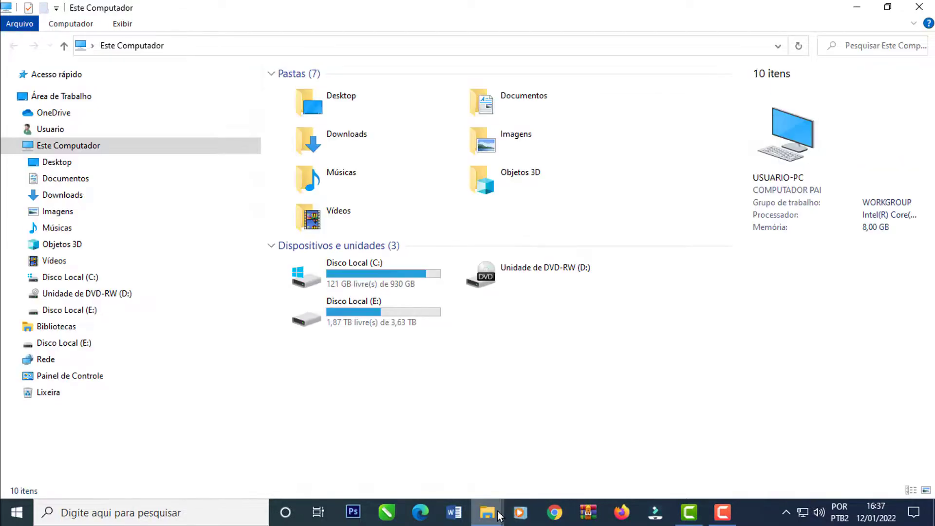
mouse_move(502, 513)
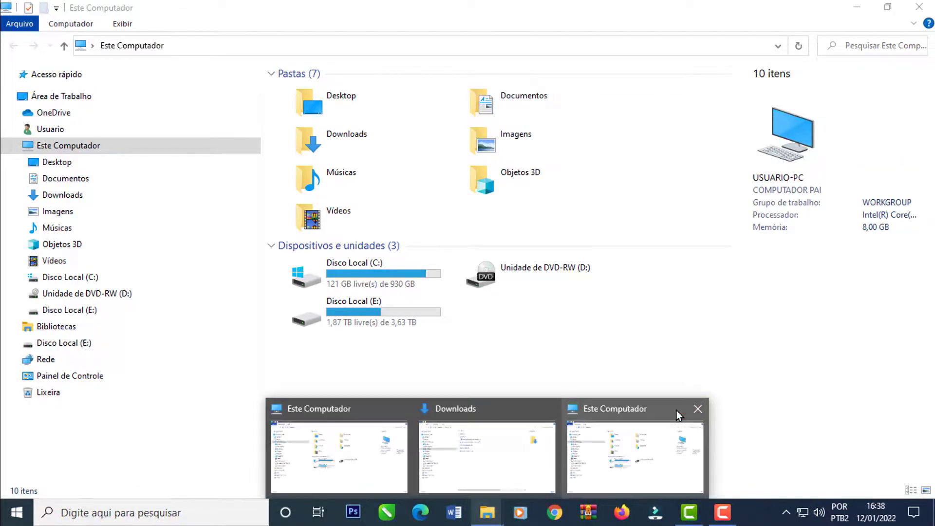
- Close both Este Computador windows and the Downloads window from their taskbar previews
left_click(698, 410)
left_click(624, 410)
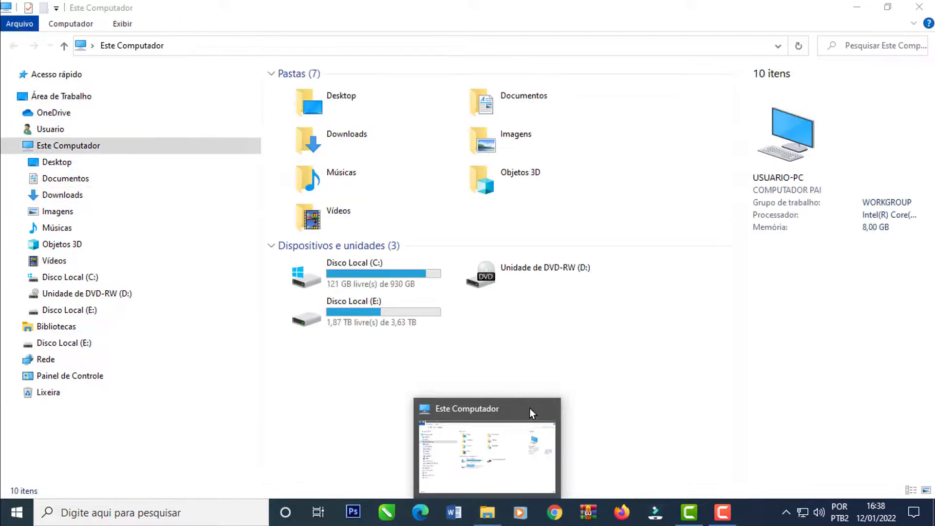
left_click(547, 409)
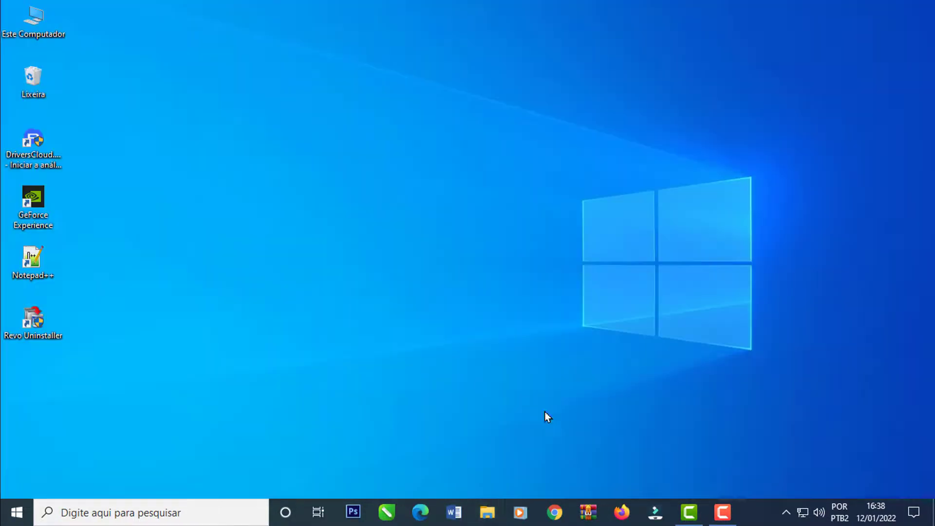
- Open File Explorer at Este Computador and launch the pinned Imagens folder in a separate window
left_click(487, 515)
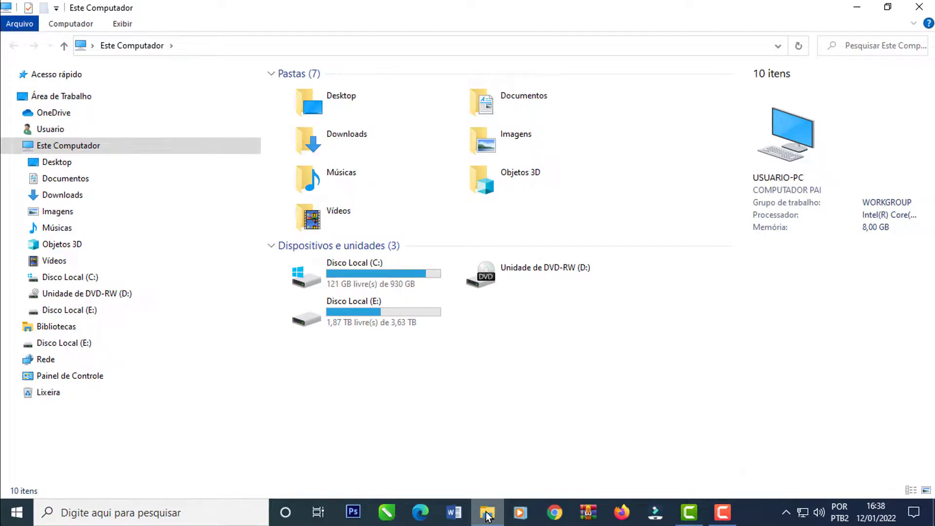
right_click(487, 516)
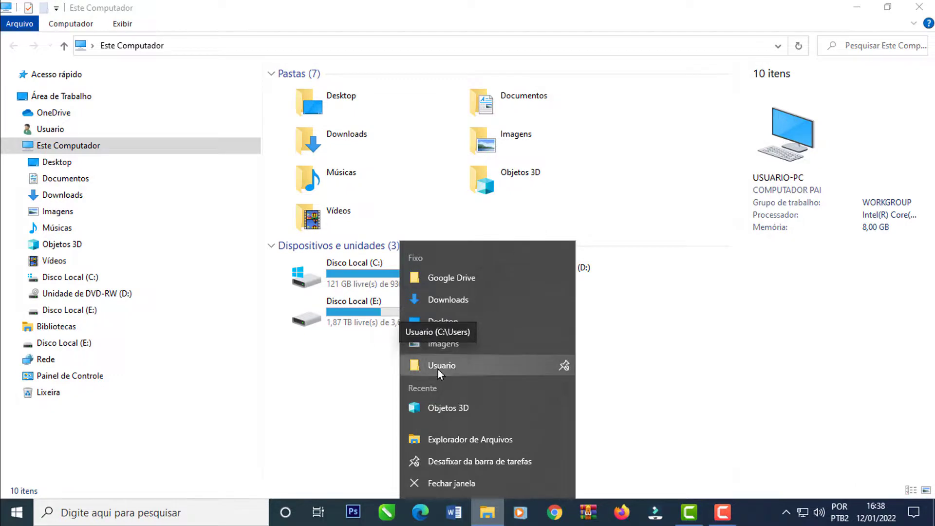
left_click(445, 344)
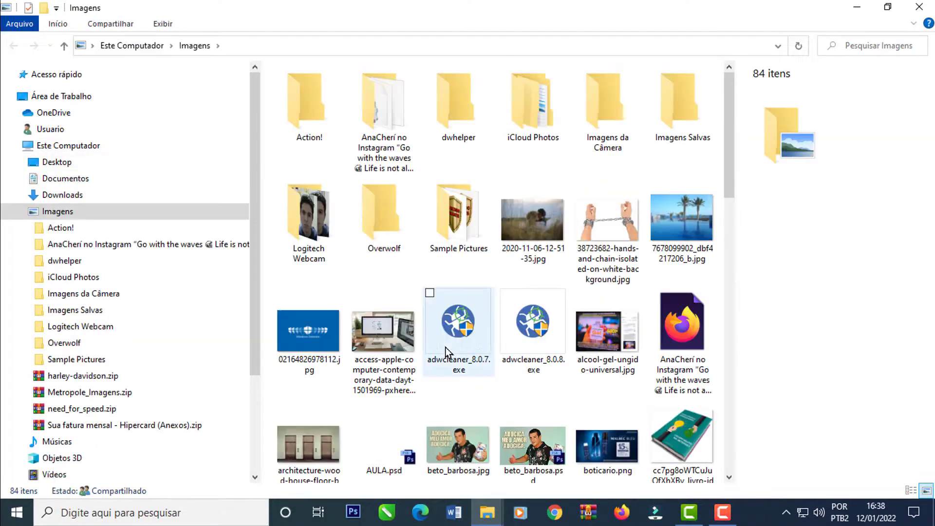
- Launch the pinned Downloads folder in its own window and preview the open File Explorer windows
right_click(487, 512)
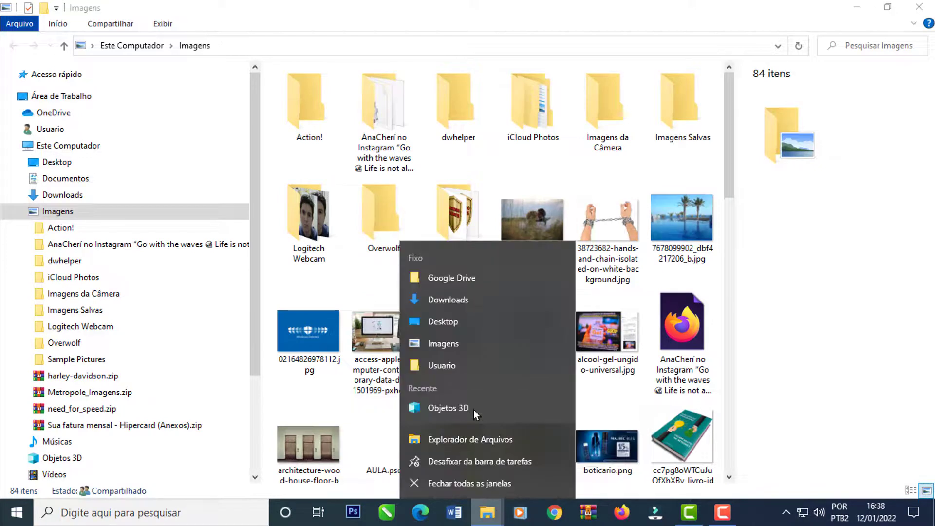
left_click(453, 301)
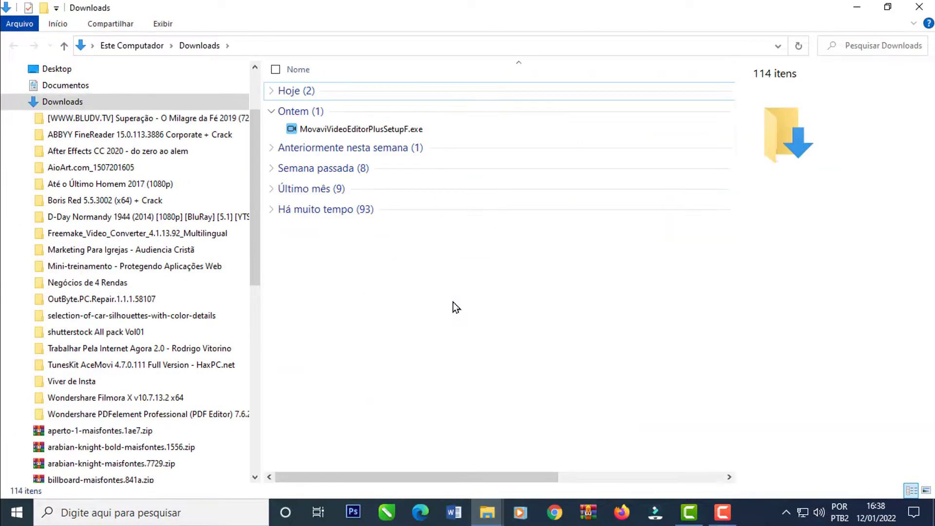
mouse_move(494, 514)
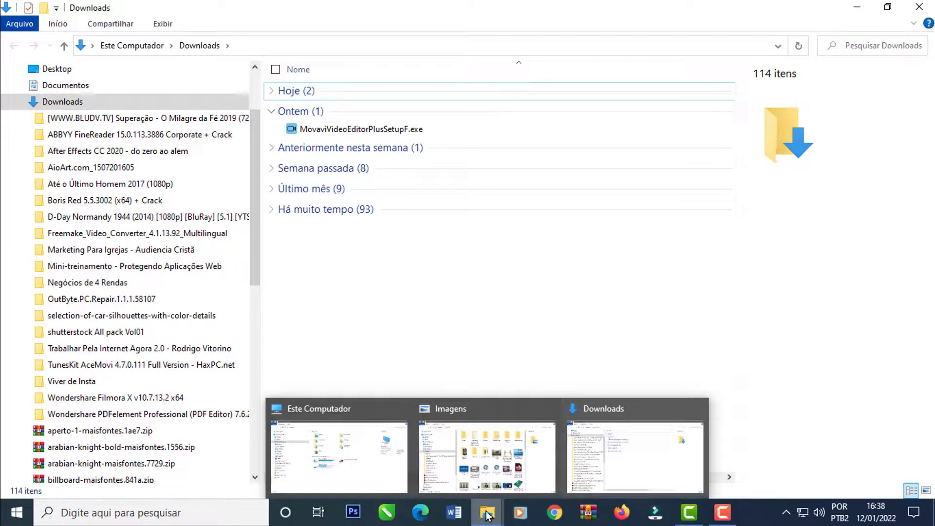
mouse_move(362, 409)
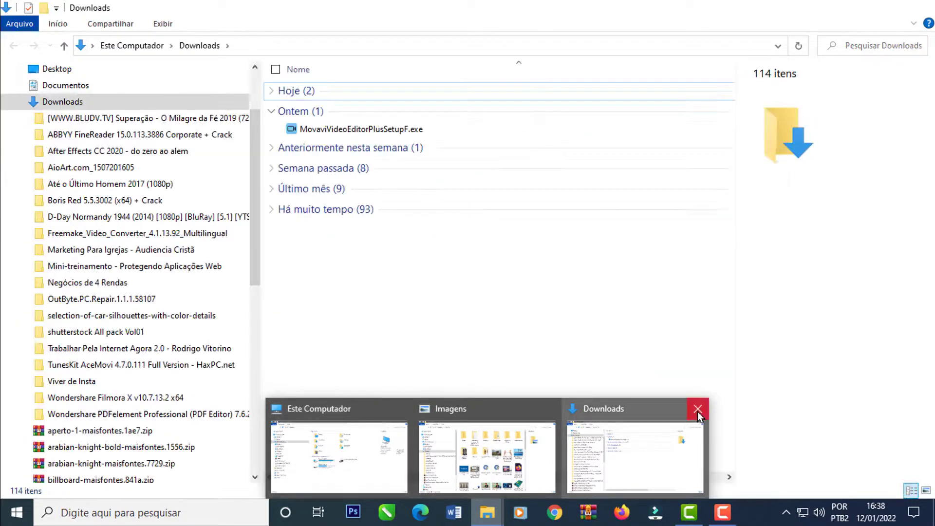
- Close the Downloads, Imagens and Este Computador windows from their taskbar previews
left_click(697, 410)
left_click(622, 411)
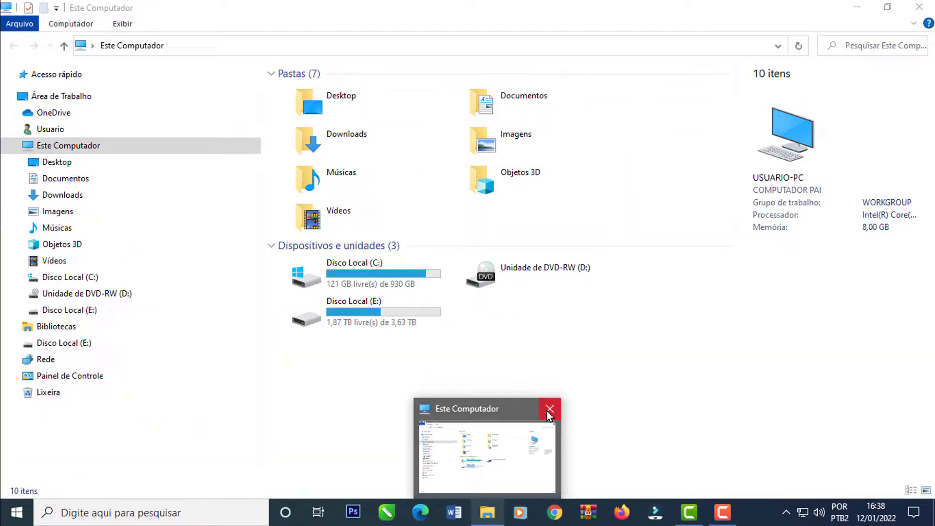
left_click(549, 411)
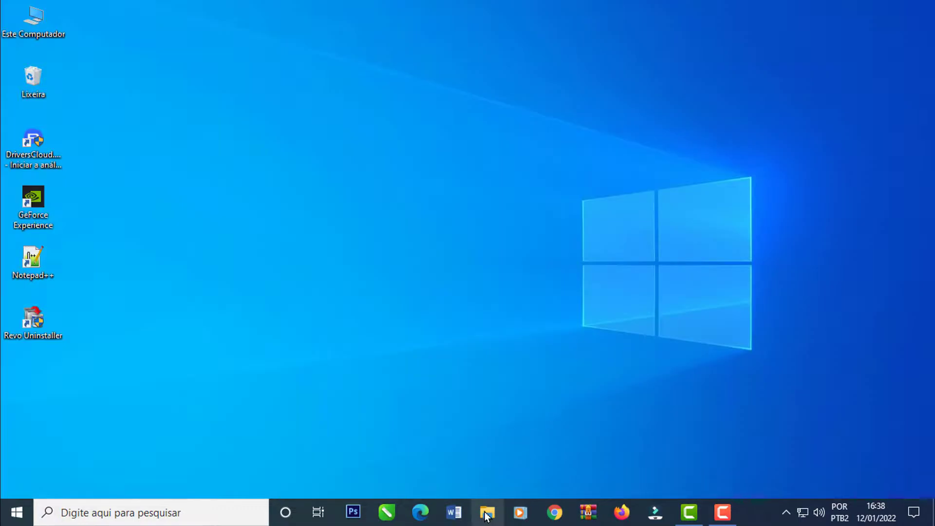
- Open File Explorer again and launch a second Este Computador window from its taskbar shortcut
left_click(486, 515)
right_click(488, 515)
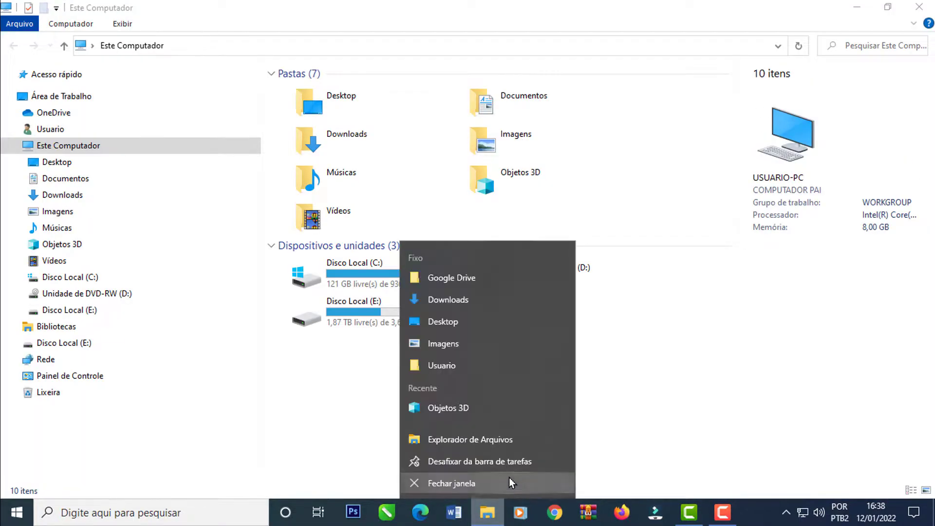
left_click(455, 438)
mouse_move(488, 512)
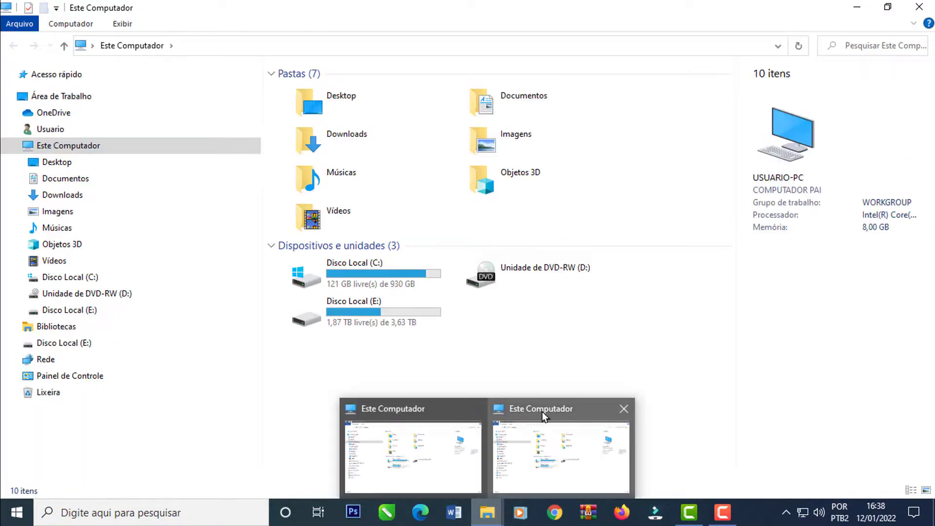